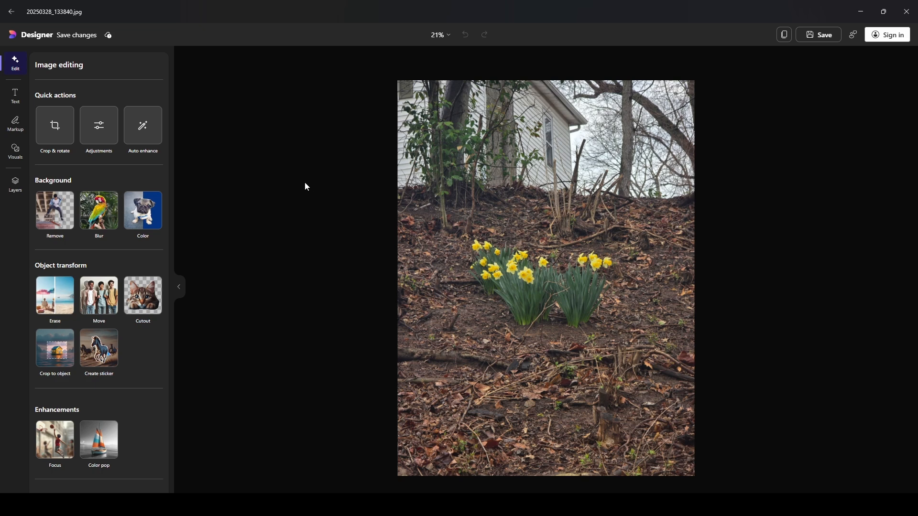
- Try rotating the photo to 45 degrees in the crop tool and return the rotation to 0 degrees
{"action": "left_click", "coordinate": [57, 127]}
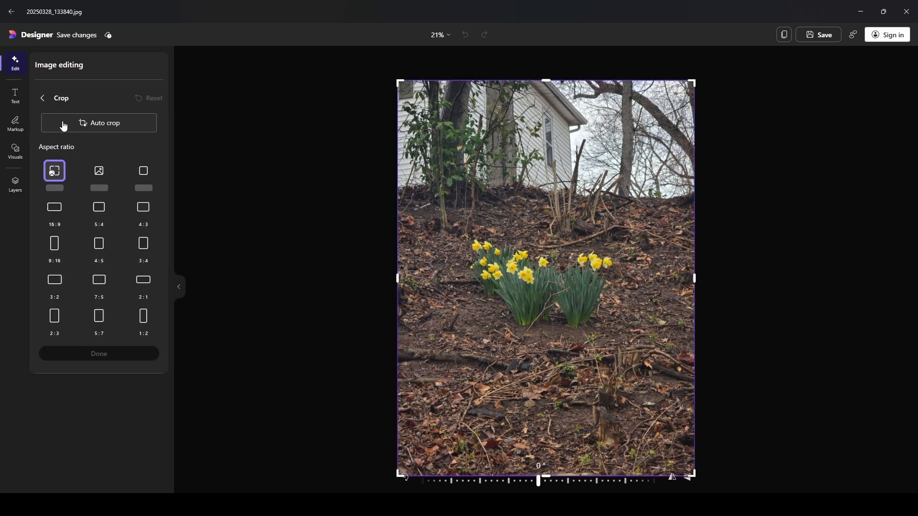
{"action": "left_click", "coordinate": [44, 98]}
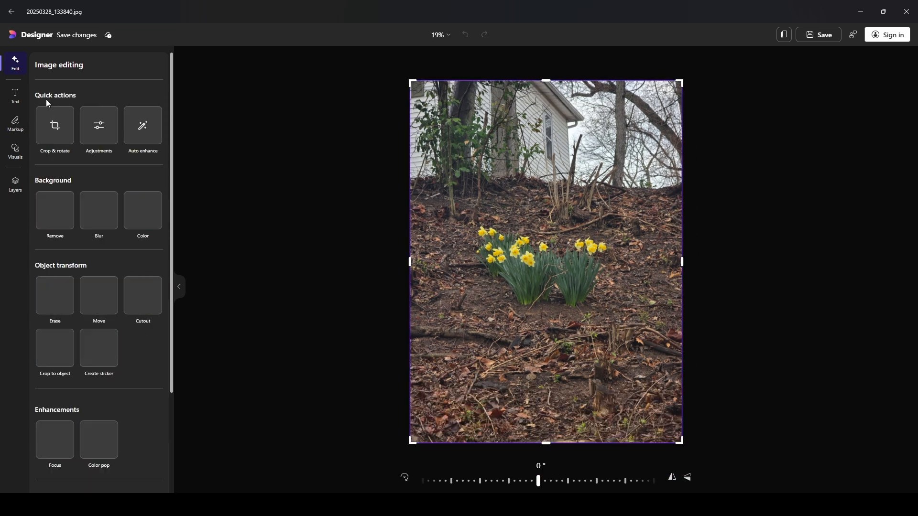
{"action": "left_click", "coordinate": [56, 127]}
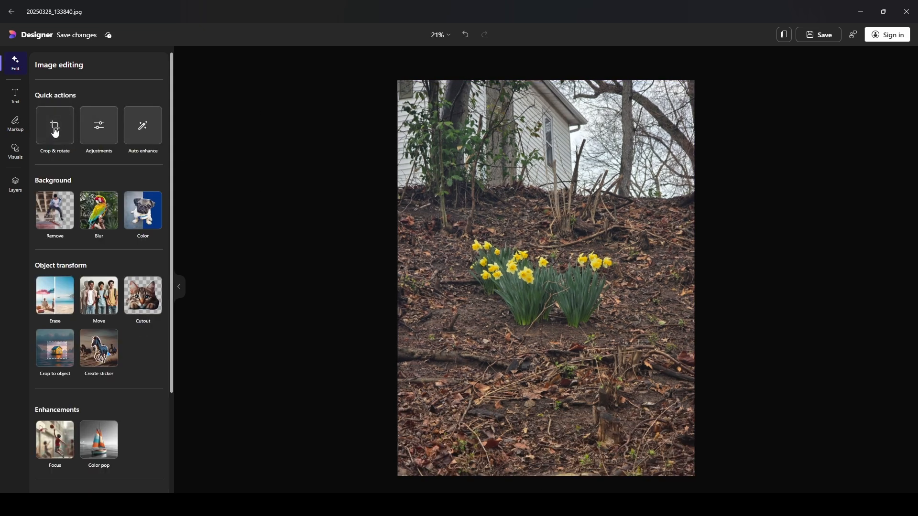
{"action": "left_click_drag", "start_coordinate": [549, 480], "coordinate": [192, 459]}
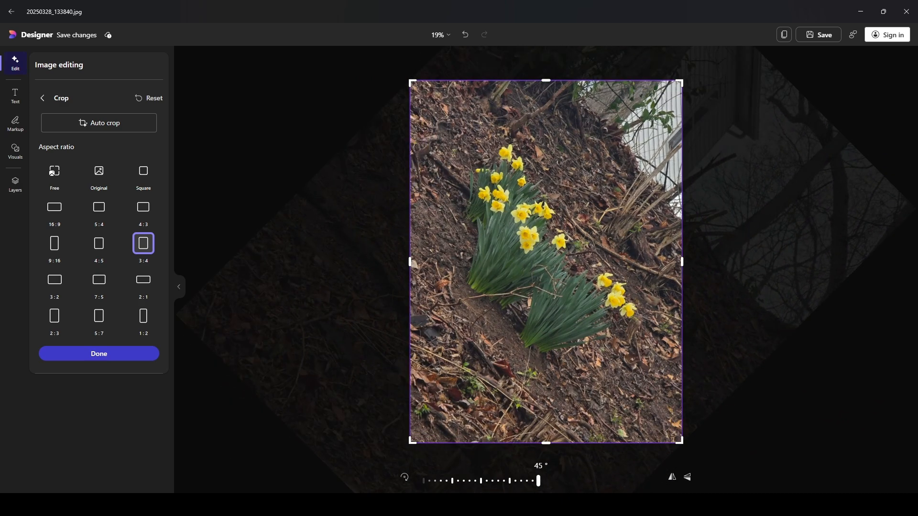
{"action": "left_click_drag", "start_coordinate": [526, 482], "coordinate": [753, 469]}
- Try the 2:3 and 3:4 crop aspect ratios, applying Auto crop with each
{"action": "left_click", "coordinate": [55, 315]}
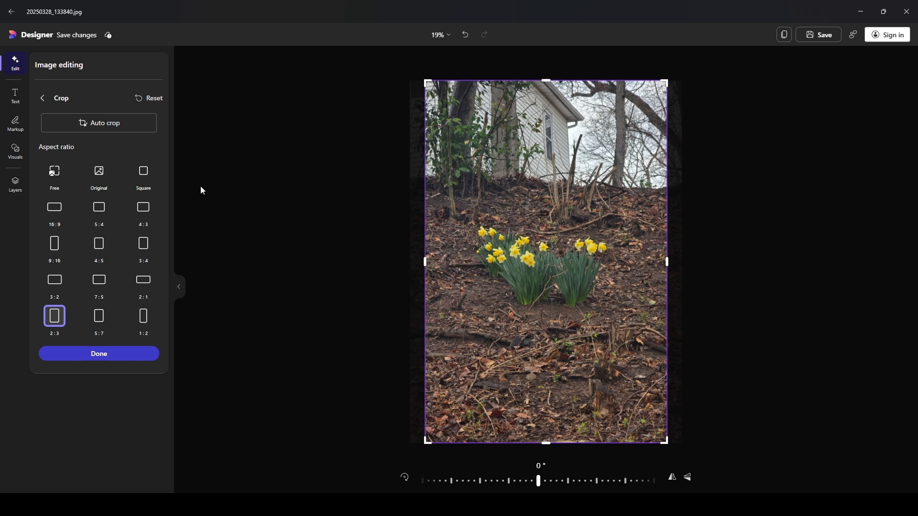
{"action": "left_click", "coordinate": [98, 125]}
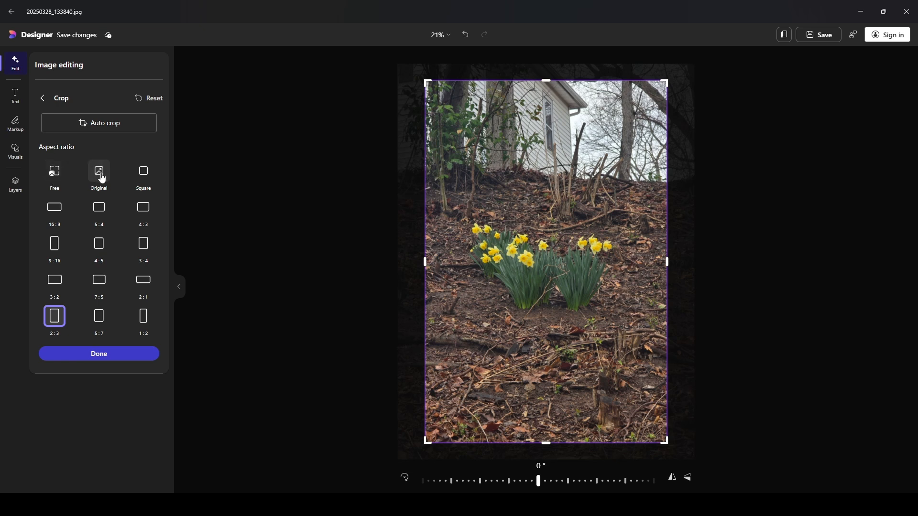
{"action": "left_click", "coordinate": [144, 243]}
{"action": "left_click", "coordinate": [116, 126]}
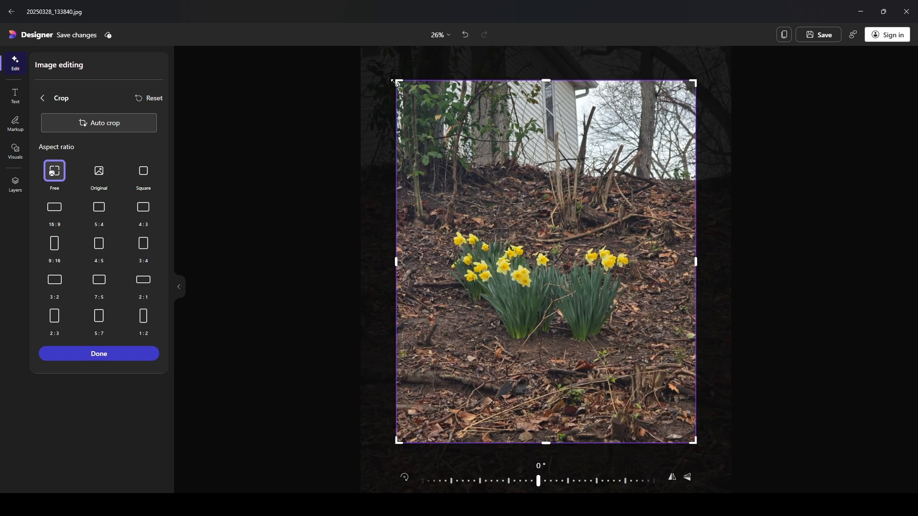
- Expand the crop frame back to the full photo at 3:4 and leave the crop tool
{"action": "left_click_drag", "start_coordinate": [398, 83], "coordinate": [353, 90]}
{"action": "left_click", "coordinate": [143, 243]}
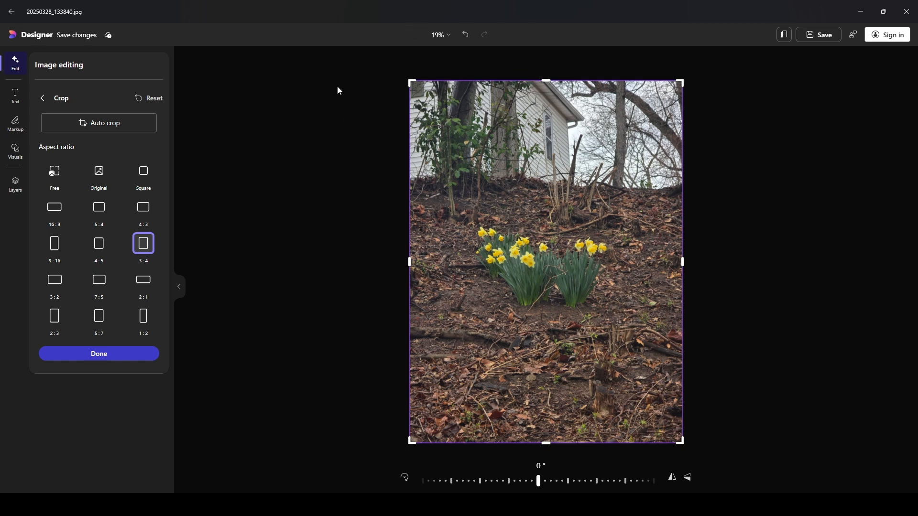
{"action": "left_click", "coordinate": [50, 100]}
- Try brightness and contrast adjustments on the photo, resetting each one
{"action": "left_click", "coordinate": [101, 136]}
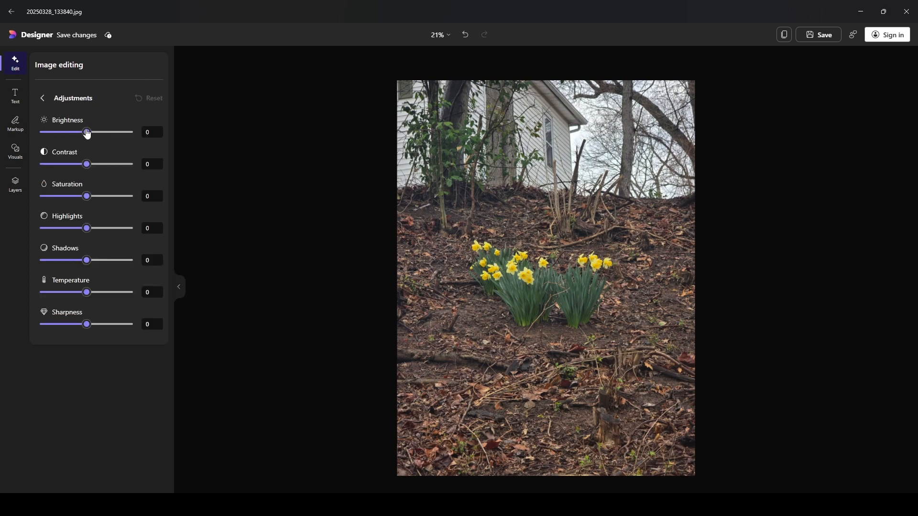
{"action": "mouse_move", "coordinate": [87, 133]}
{"action": "left_mouse_down"}
{"action": "mouse_move", "coordinate": [137, 136]}
{"action": "mouse_move", "coordinate": [63, 138]}
{"action": "mouse_move", "coordinate": [141, 135]}
{"action": "mouse_move", "coordinate": [78, 134]}
{"action": "mouse_move", "coordinate": [86, 133]}
{"action": "left_mouse_up"}
{"action": "left_click", "coordinate": [151, 97]}
{"action": "left_click_drag", "start_coordinate": [87, 164], "coordinate": [106, 167]}
{"action": "left_click", "coordinate": [147, 99]}
- Try a saturation of 100 with a contrast of 33 and reset the adjustments
{"action": "left_click_drag", "start_coordinate": [88, 198], "coordinate": [155, 202]}
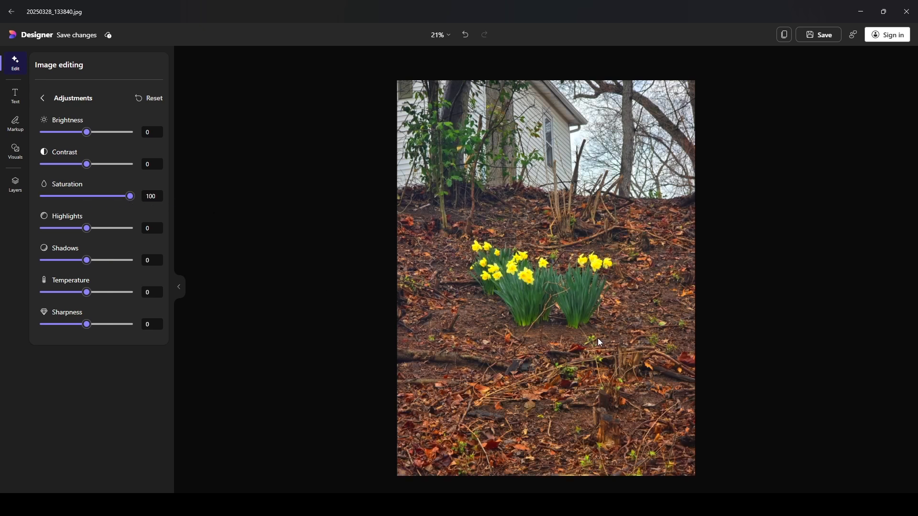
{"action": "mouse_move", "coordinate": [87, 165]}
{"action": "left_mouse_down"}
{"action": "mouse_move", "coordinate": [106, 172]}
{"action": "mouse_move", "coordinate": [103, 165]}
{"action": "left_mouse_up"}
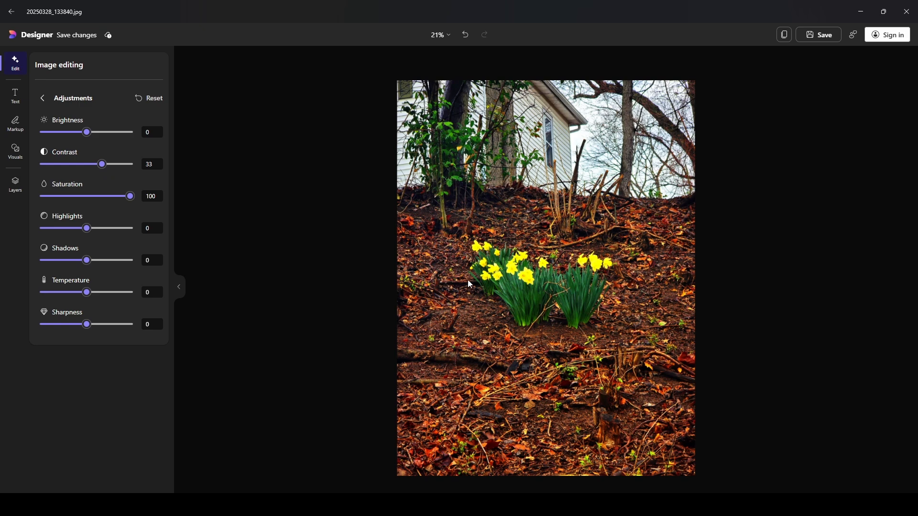
{"action": "left_click", "coordinate": [149, 99]}
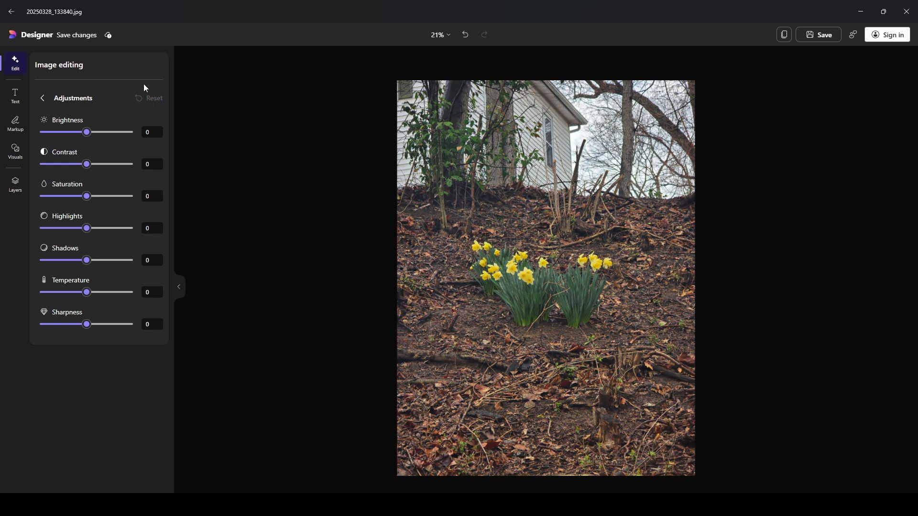
- Add the pink neon "Party time" text style to the photo
{"action": "left_click", "coordinate": [16, 95]}
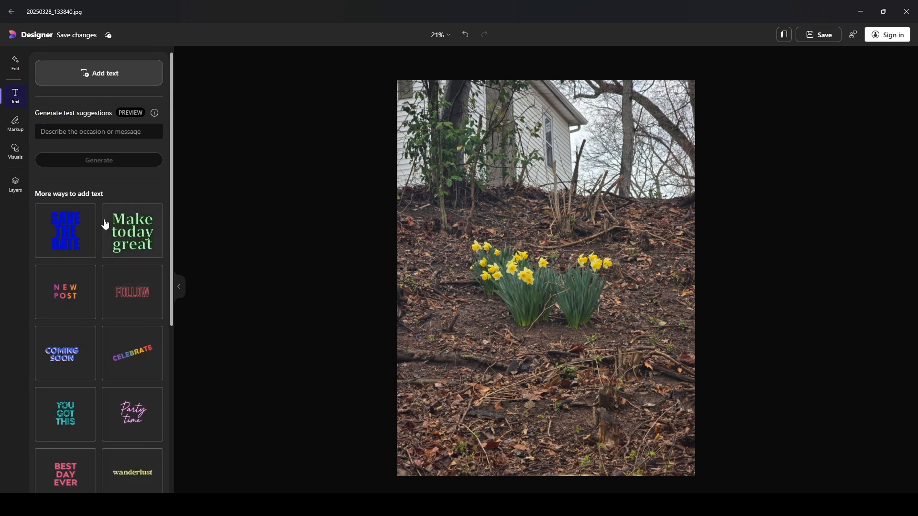
{"action": "scroll", "coordinate": [103, 224], "scroll_direction": "down", "scroll_amount": 6}
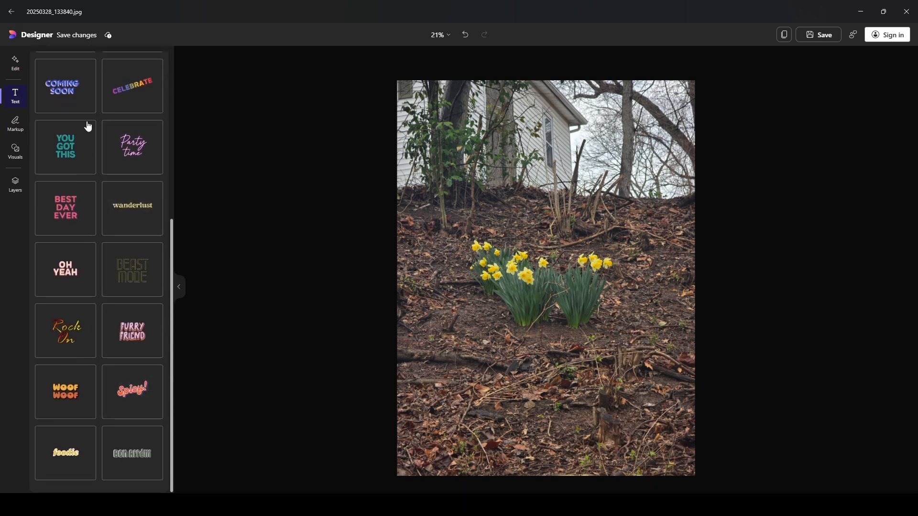
{"action": "scroll", "coordinate": [79, 320], "scroll_direction": "up", "scroll_amount": 3}
{"action": "scroll", "coordinate": [84, 320], "scroll_direction": "up", "scroll_amount": 3}
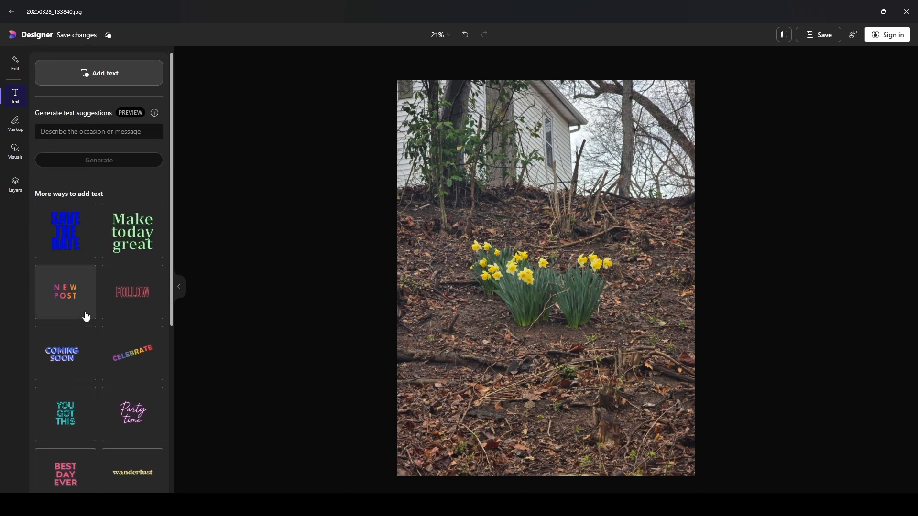
{"action": "scroll", "coordinate": [117, 343], "scroll_direction": "down", "scroll_amount": 3}
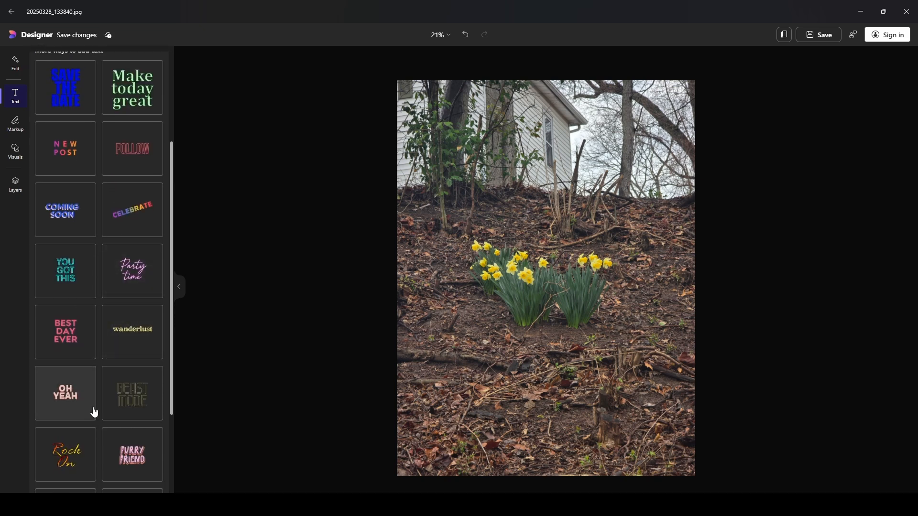
{"action": "left_click", "coordinate": [127, 269]}
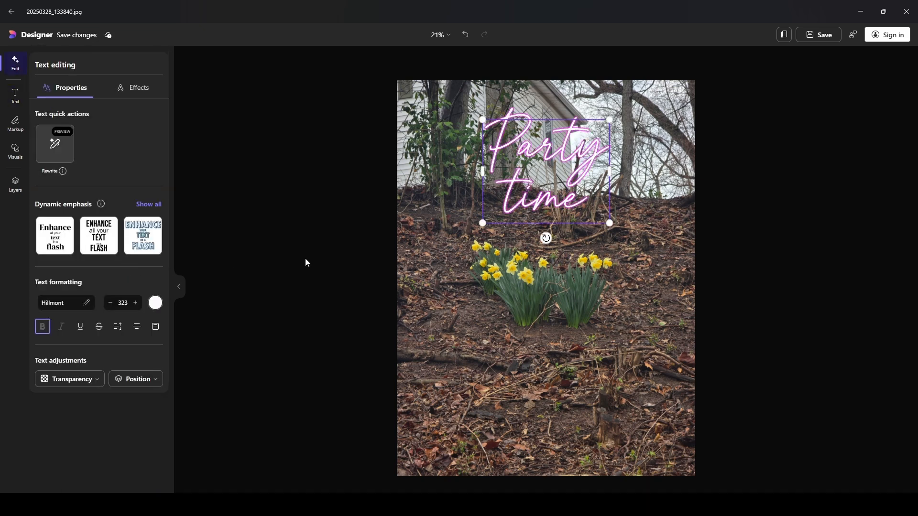
- Replace the "Party time" wording with "Love these flowwers today!!!"
{"action": "double_click", "coordinate": [569, 176]}
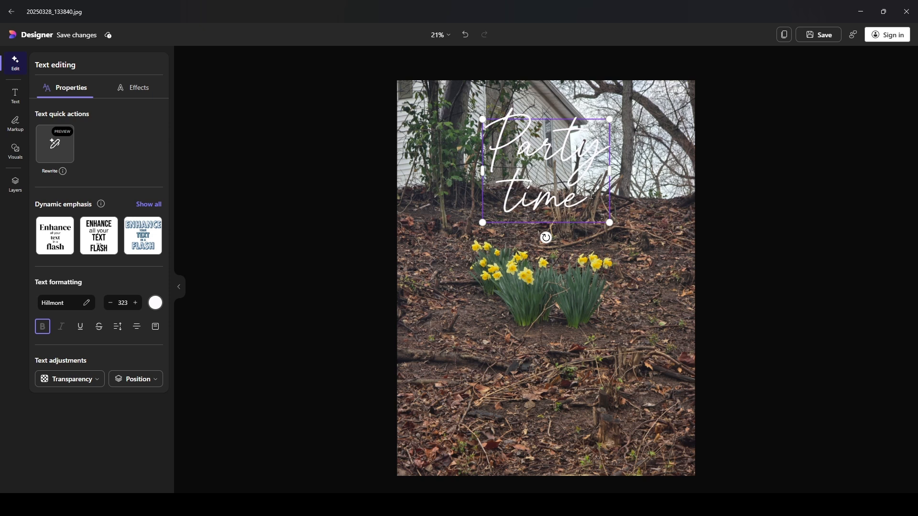
{"action": "key", "text": "BackSpace"}
{"action": "key", "text": "BackSpace"}
{"action": "key", "text": "BackSpace"}
{"action": "key", "text": "BackSpace"}
{"action": "key", "text": "BackSpace"}
{"action": "key", "text": "BackSpace"}
{"action": "key", "text": "BackSpace"}
{"action": "key", "text": "BackSpace"}
{"action": "key", "text": "BackSpace"}
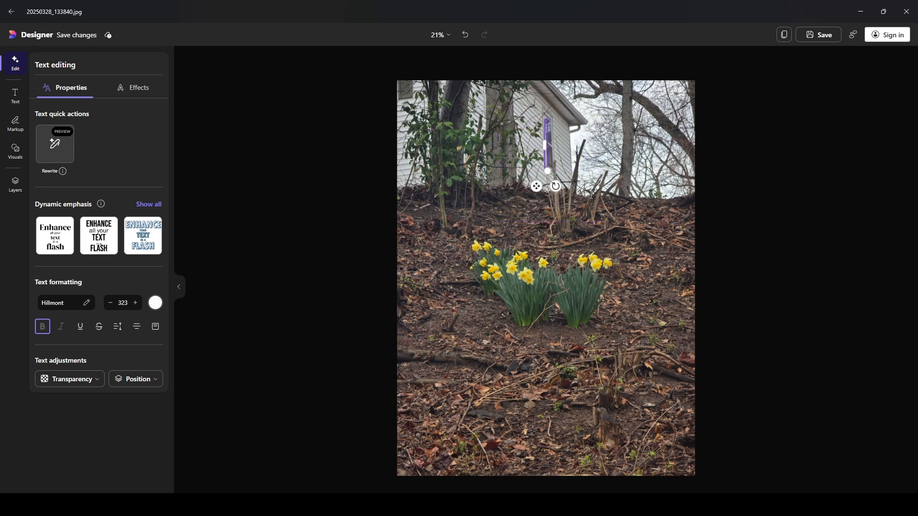
{"action": "type", "text": "Love these"}
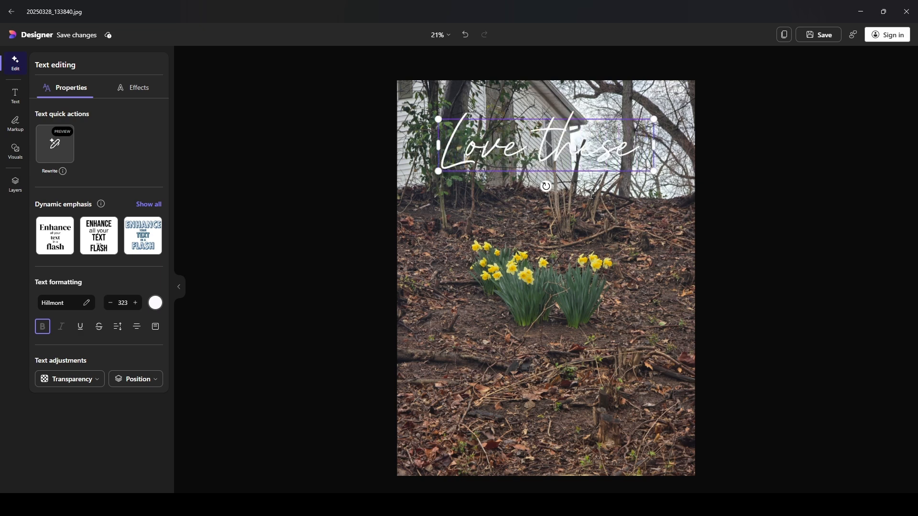
{"action": "type", "text": " flowwie"}
{"action": "key", "text": "BackSpace"}
{"action": "key", "text": "BackSpace"}
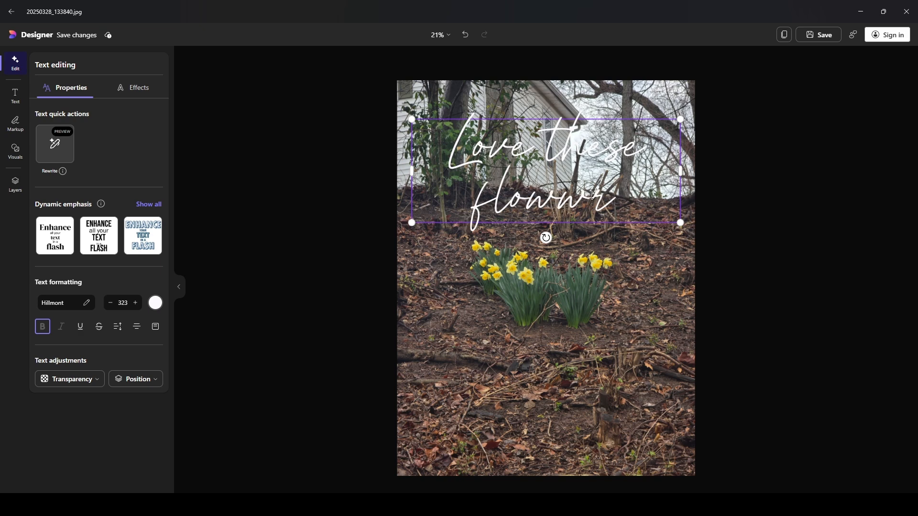
{"action": "type", "text": "ers today"}
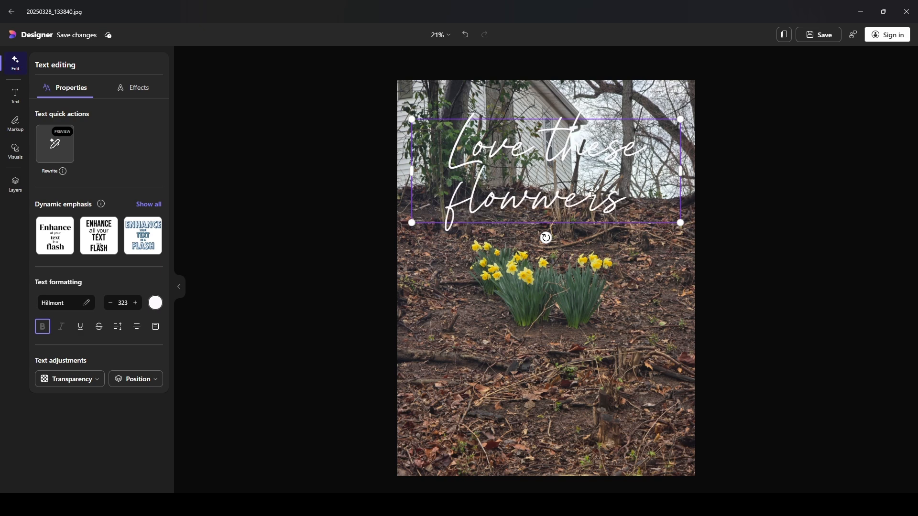
{"action": "type", "text": "!!!"}
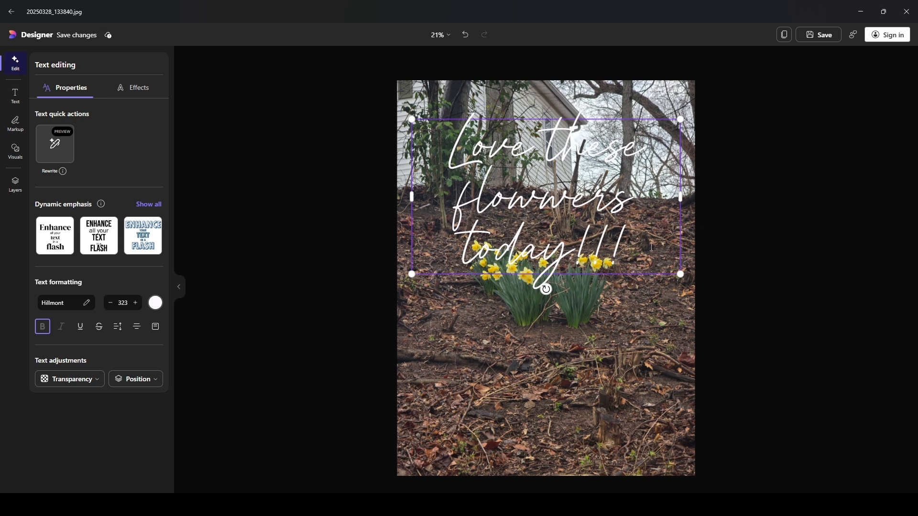
- Shrink the text and position it above the daffodils near the photo's upper edge, leaving it deselected
{"action": "left_click_drag", "start_coordinate": [681, 238], "coordinate": [632, 209]}
{"action": "left_click_drag", "start_coordinate": [634, 122], "coordinate": [662, 130]}
{"action": "left_click", "coordinate": [777, 288]}
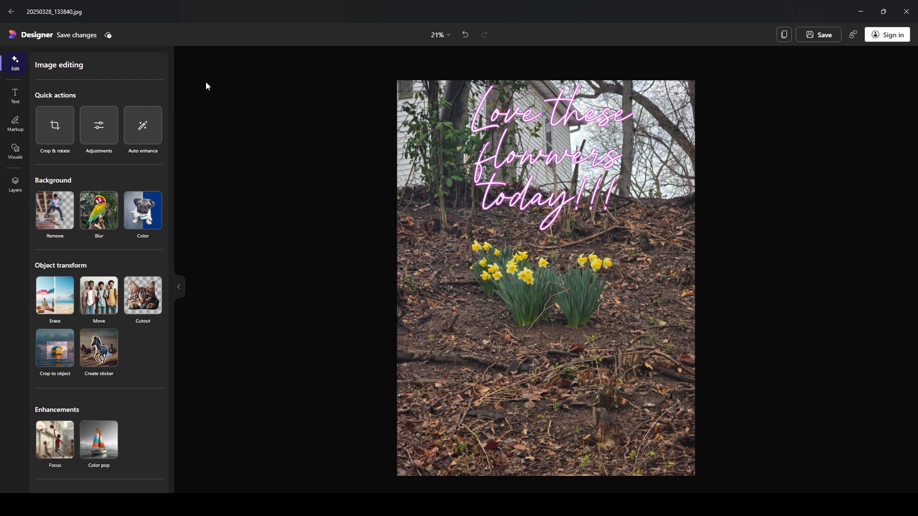
- Try freehand orange pen strokes of thickness 6 around and below the daffodils and undo them
{"action": "left_click", "coordinate": [15, 123]}
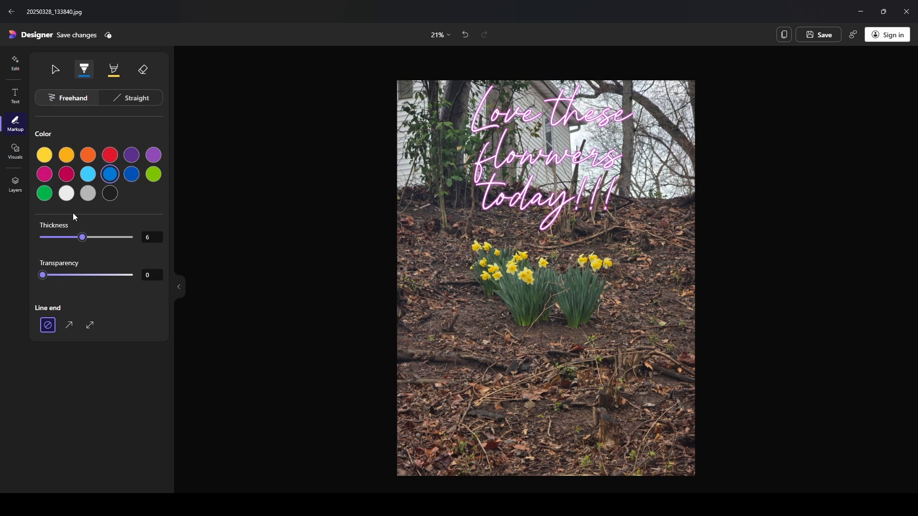
{"action": "left_click", "coordinate": [88, 155]}
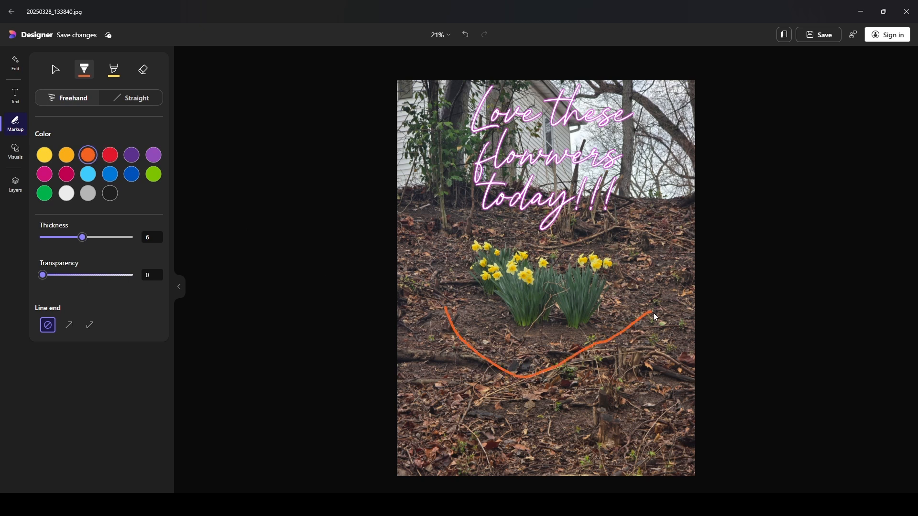
{"action": "mouse_move", "coordinate": [629, 433]}
{"action": "left_mouse_down"}
{"action": "mouse_move", "coordinate": [593, 448]}
{"action": "mouse_move", "coordinate": [508, 438]}
{"action": "left_mouse_up"}
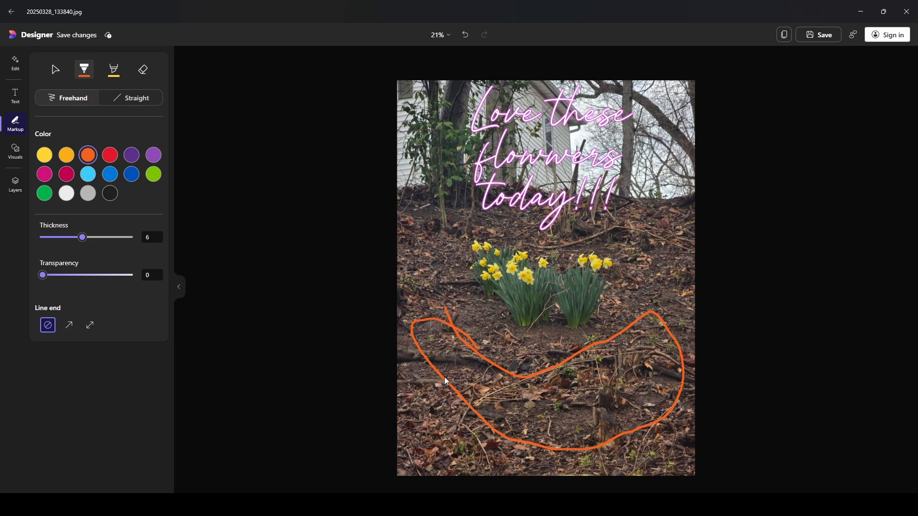
{"action": "mouse_move", "coordinate": [444, 215]}
{"action": "left_mouse_down"}
{"action": "mouse_move", "coordinate": [518, 264]}
{"action": "mouse_move", "coordinate": [589, 263]}
{"action": "mouse_move", "coordinate": [598, 308]}
{"action": "mouse_move", "coordinate": [452, 266]}
{"action": "mouse_move", "coordinate": [635, 280]}
{"action": "mouse_move", "coordinate": [433, 288]}
{"action": "mouse_move", "coordinate": [642, 302]}
{"action": "mouse_move", "coordinate": [471, 275]}
{"action": "mouse_move", "coordinate": [622, 342]}
{"action": "mouse_move", "coordinate": [586, 274]}
{"action": "mouse_move", "coordinate": [599, 313]}
{"action": "left_mouse_up"}
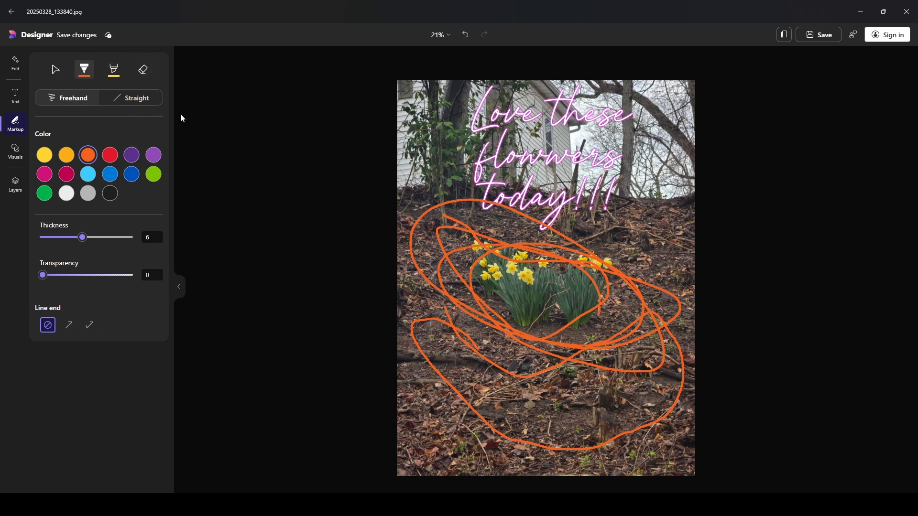
{"action": "left_click", "coordinate": [466, 36]}
{"action": "left_click", "coordinate": [467, 38]}
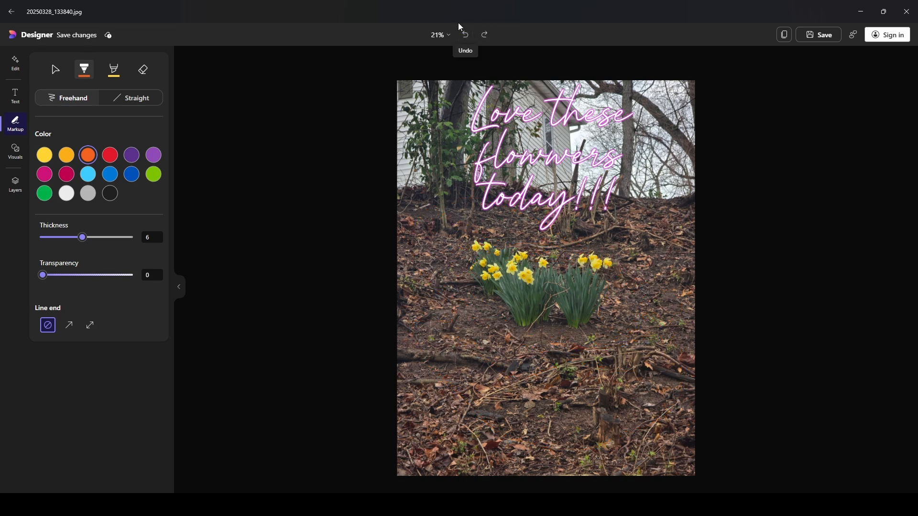
- Try a straight orange line running diagonally below the daffodils and undo it
{"action": "left_click", "coordinate": [131, 97]}
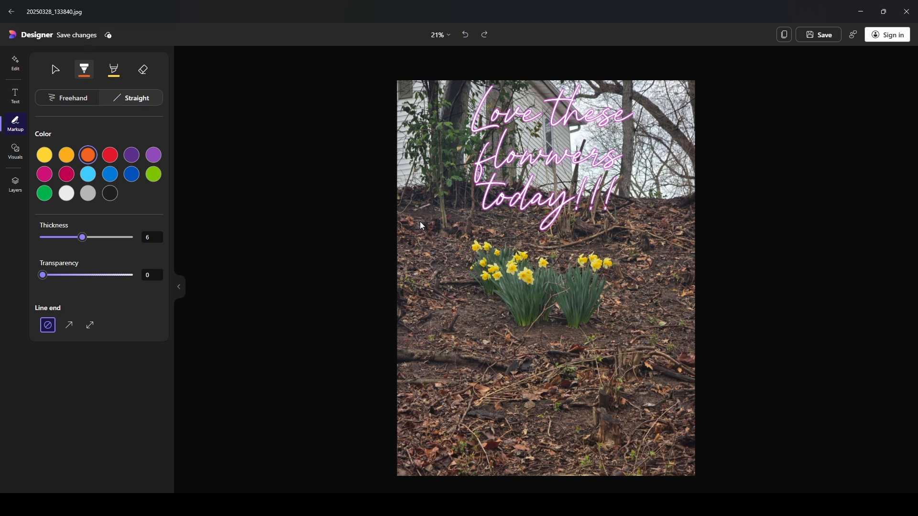
{"action": "left_click_drag", "start_coordinate": [405, 280], "coordinate": [680, 445]}
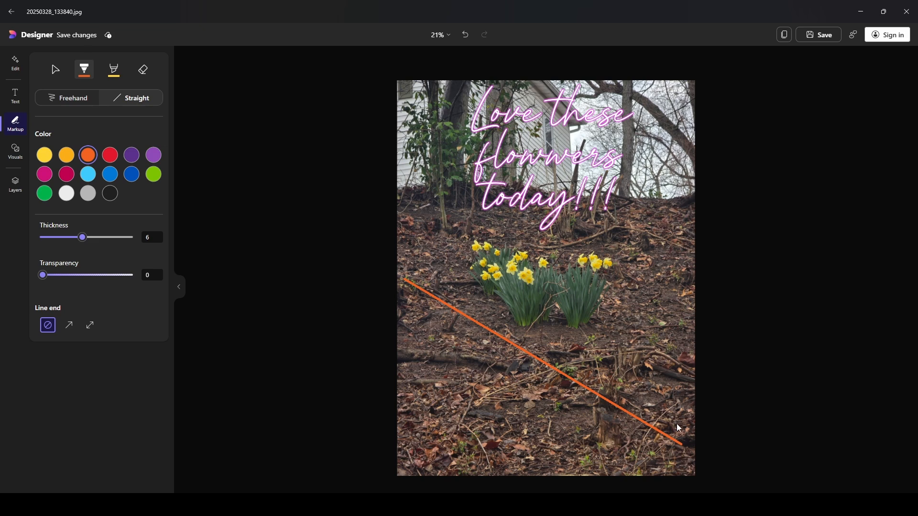
{"action": "left_click", "coordinate": [466, 36]}
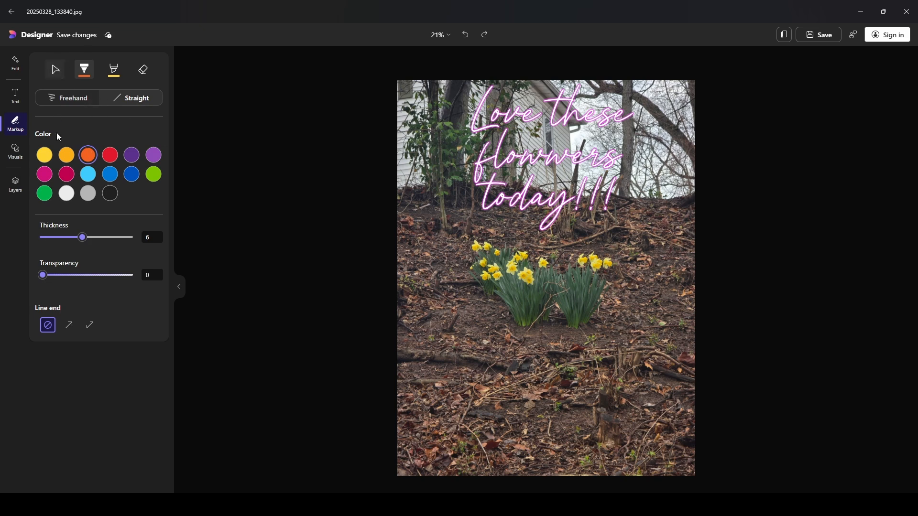
- Insert the recommended photo of hands forming a heart, try moving it below the daffodils, and undo the move
{"action": "left_click", "coordinate": [25, 157]}
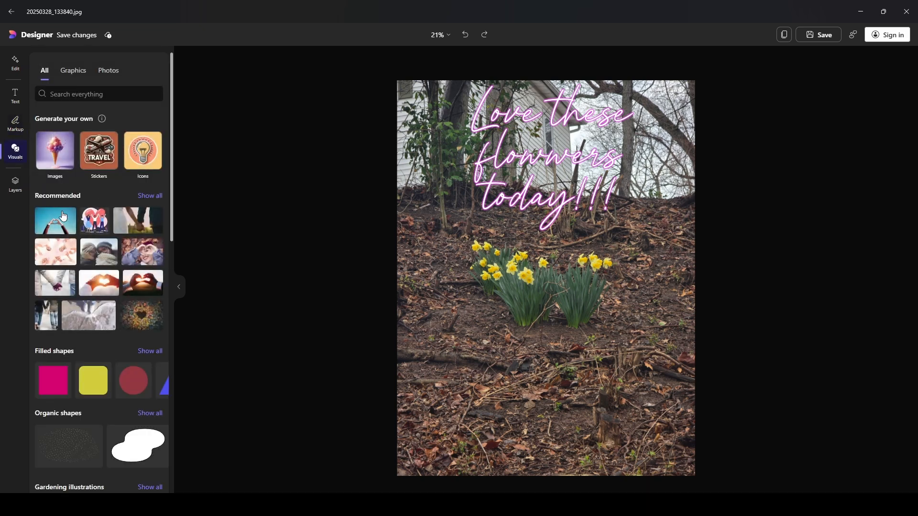
{"action": "left_click", "coordinate": [57, 224]}
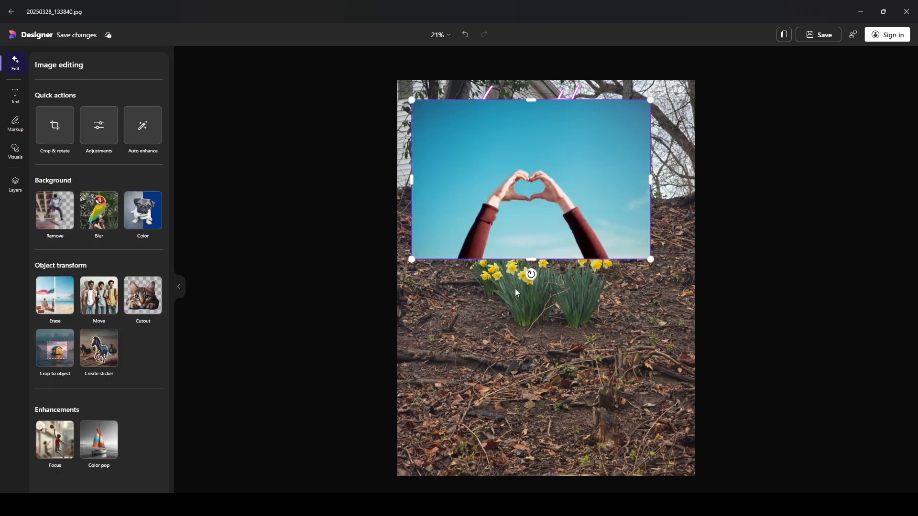
{"action": "left_click_drag", "start_coordinate": [540, 168], "coordinate": [571, 394]}
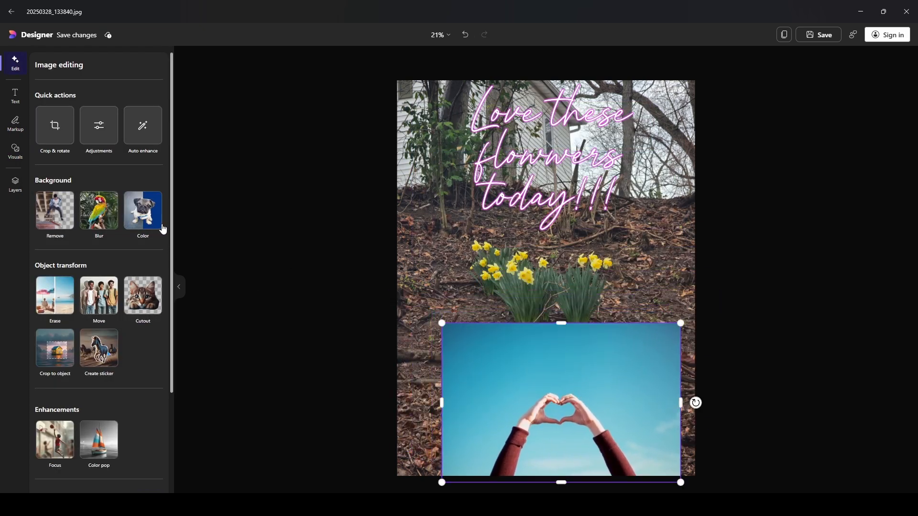
{"action": "left_click", "coordinate": [465, 41]}
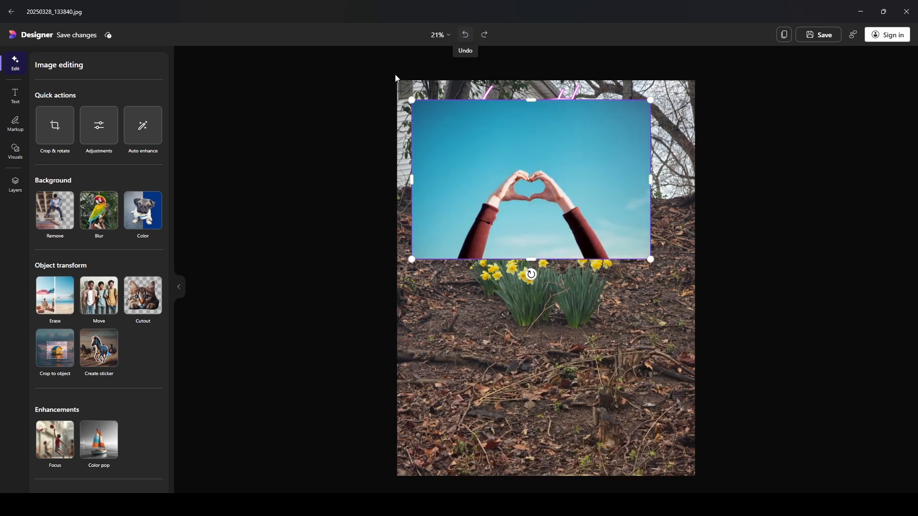
- Copy the finished design to the clipboard
{"action": "left_click", "coordinate": [15, 150]}
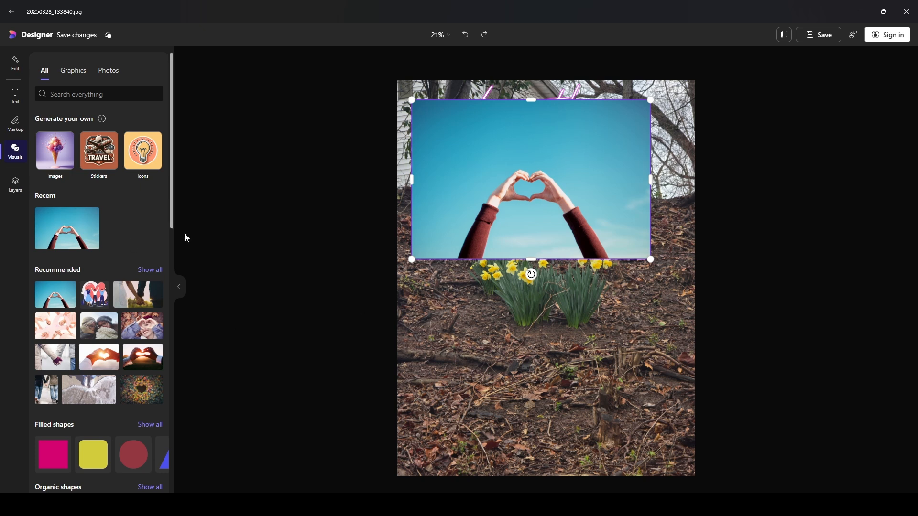
{"action": "left_click", "coordinate": [824, 37]}
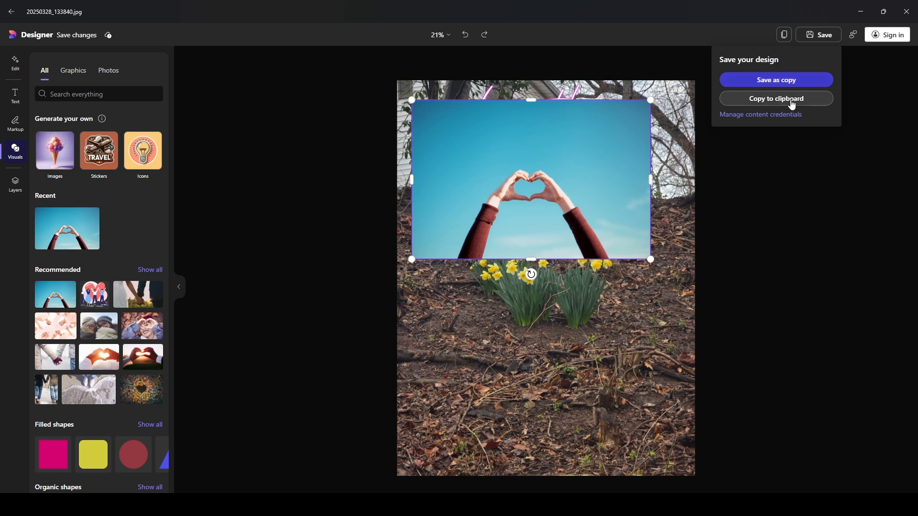
{"action": "left_click", "coordinate": [790, 104]}
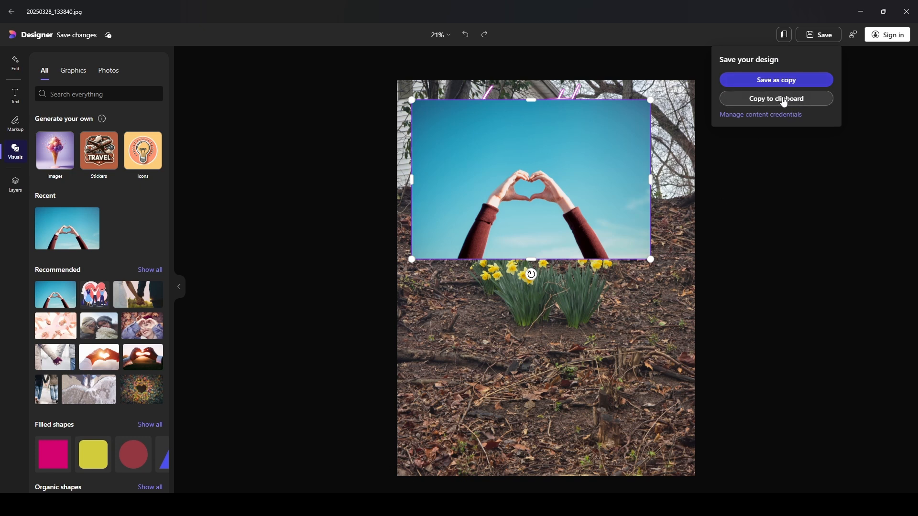